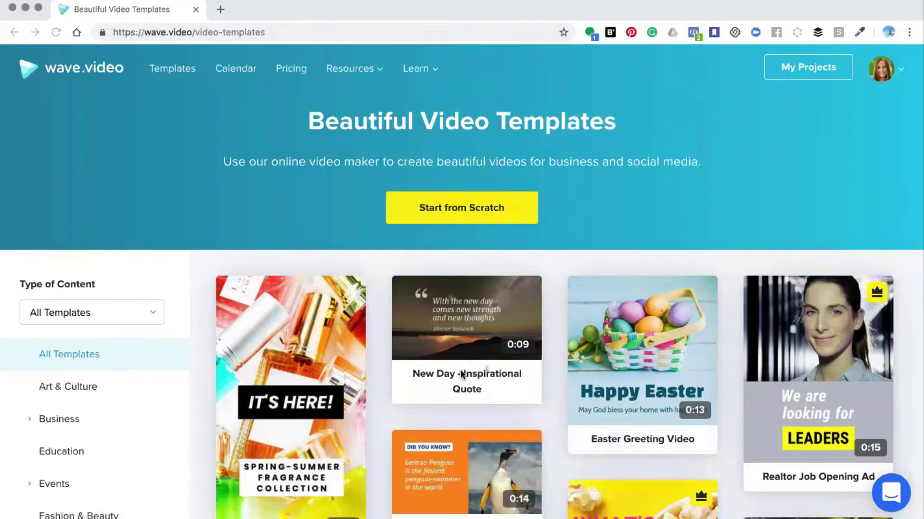
- Open the 'New Day - Inspirational Quote' thumbnail in the Video Templates gallery
click(459, 331)
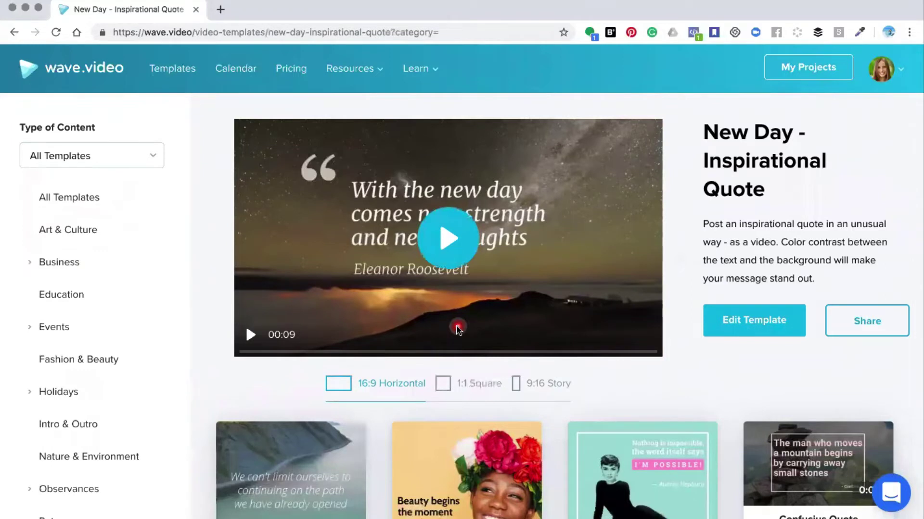
- Switch the template to the 1:1 Square format and start editing it
click(446, 384)
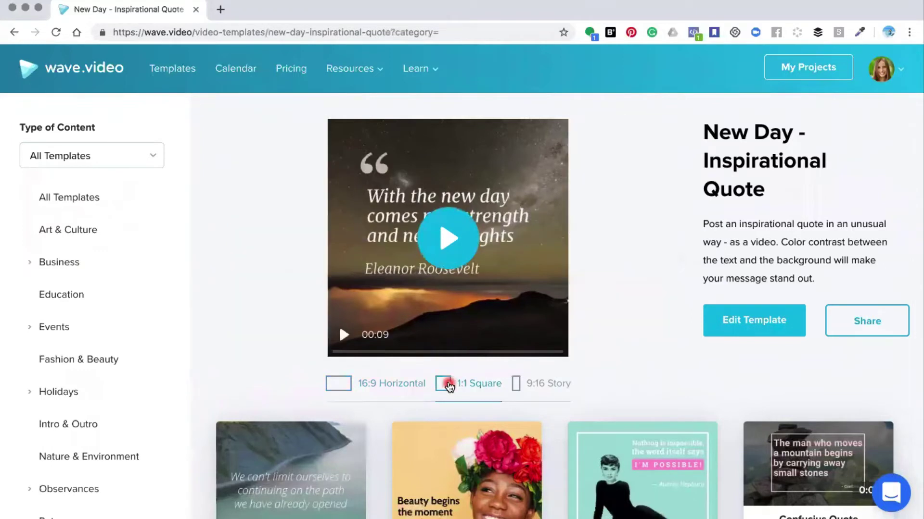
click(752, 323)
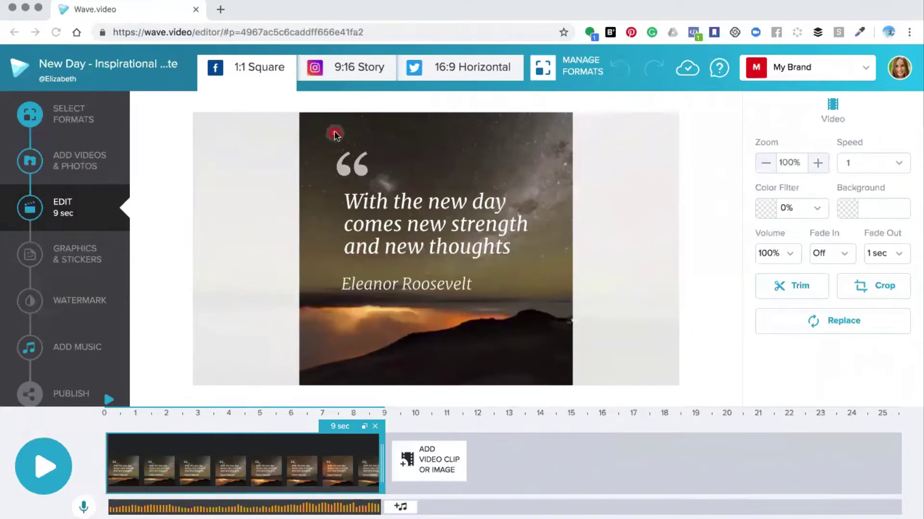
- Zoom the background video out step by step from 91% down to 56%
click(335, 367)
click(528, 356)
click(343, 362)
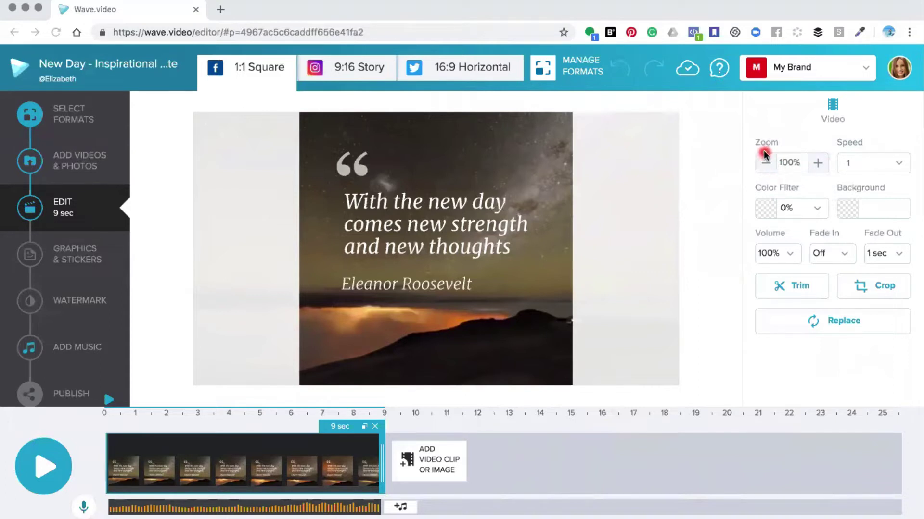
click(104, 449)
mouse_move(105, 452)
mouse_down()
mouse_move(135, 498)
mouse_move(365, 500)
mouse_move(378, 442)
mouse_move(301, 446)
mouse_up()
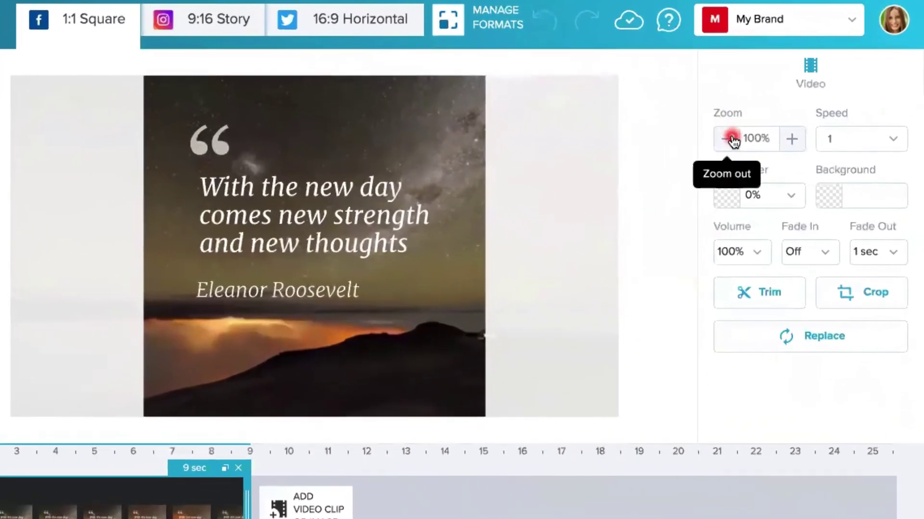
click(732, 141)
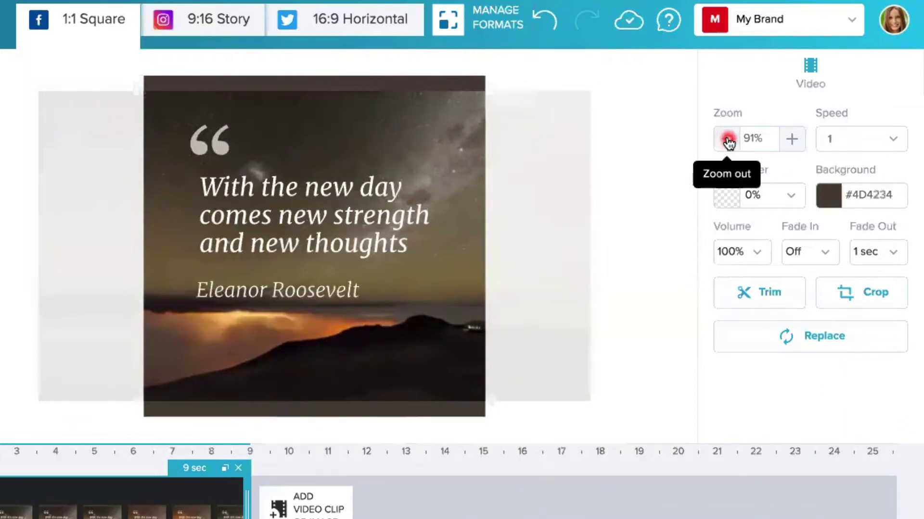
click(729, 142)
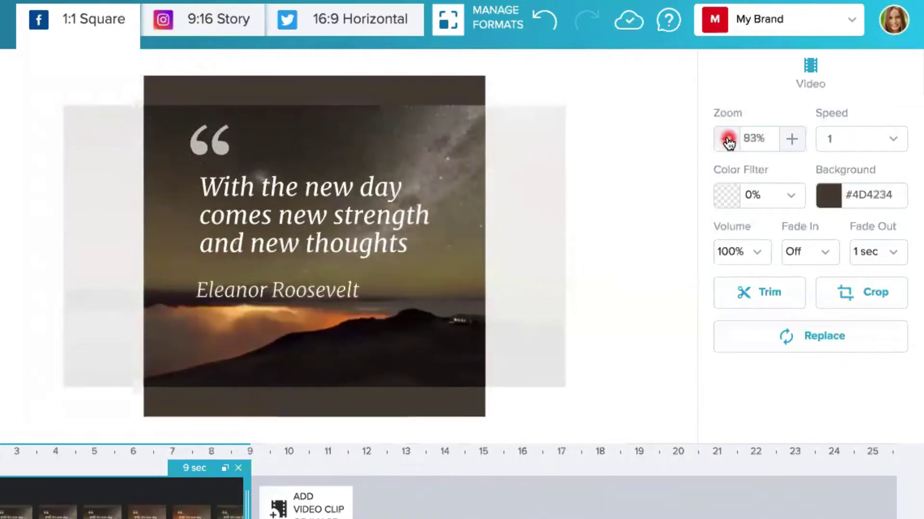
click(729, 141)
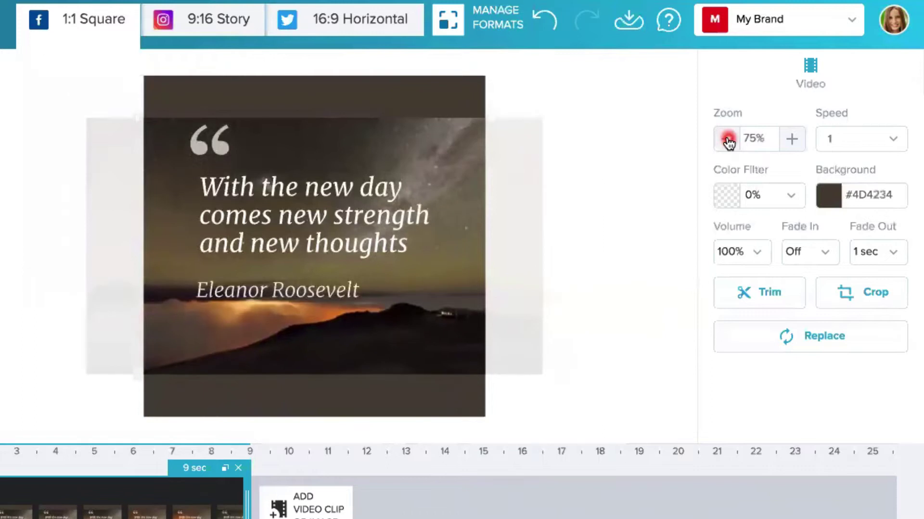
click(729, 142)
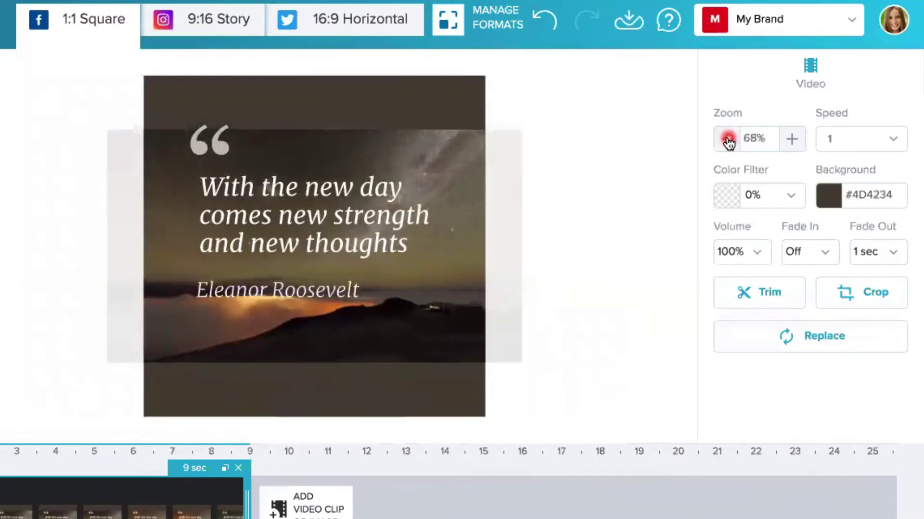
click(729, 141)
click(729, 141)
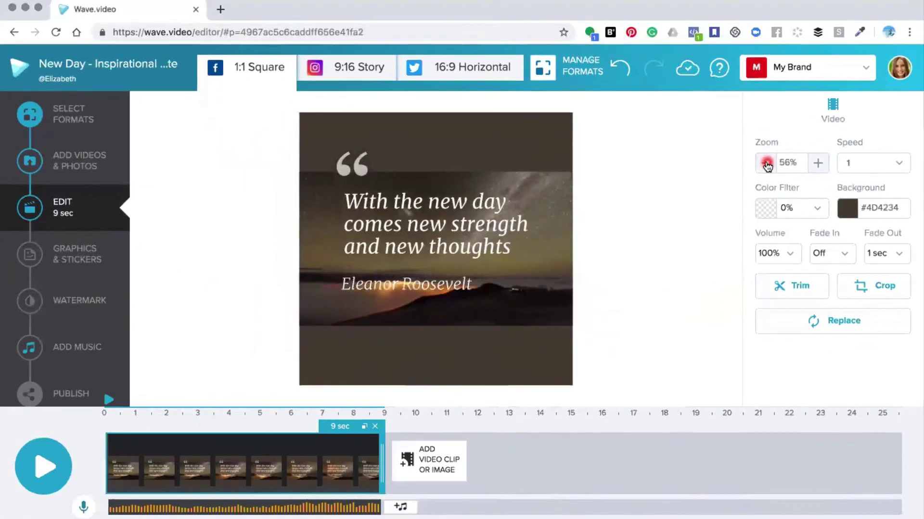
click(483, 265)
- Change the clip background from dark brown #4D4234 to orange #C78847
click(418, 145)
click(847, 211)
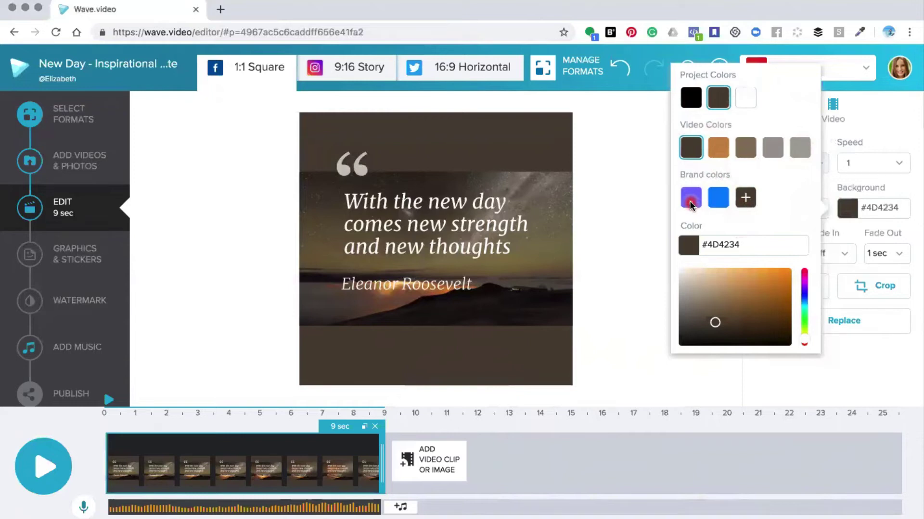
click(715, 254)
mouse_move(803, 341)
mouse_down()
mouse_move(805, 278)
mouse_move(806, 340)
mouse_up()
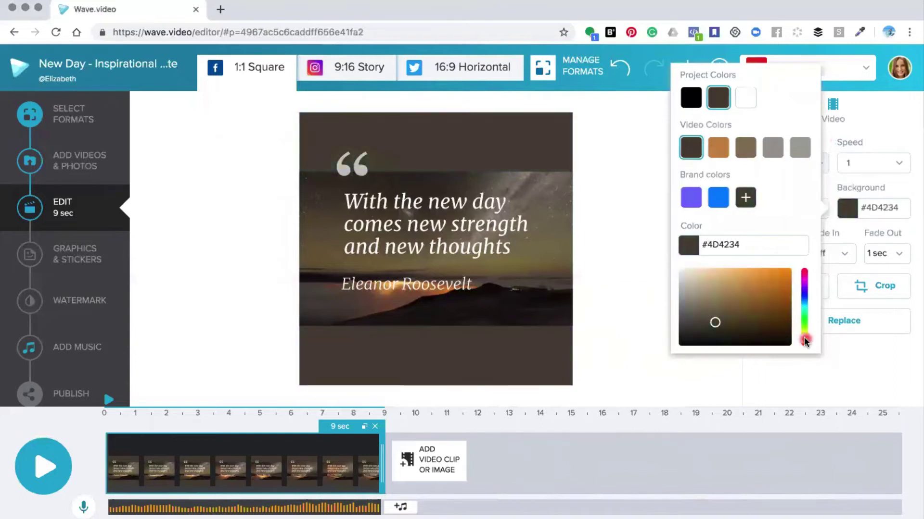
click(718, 151)
click(645, 162)
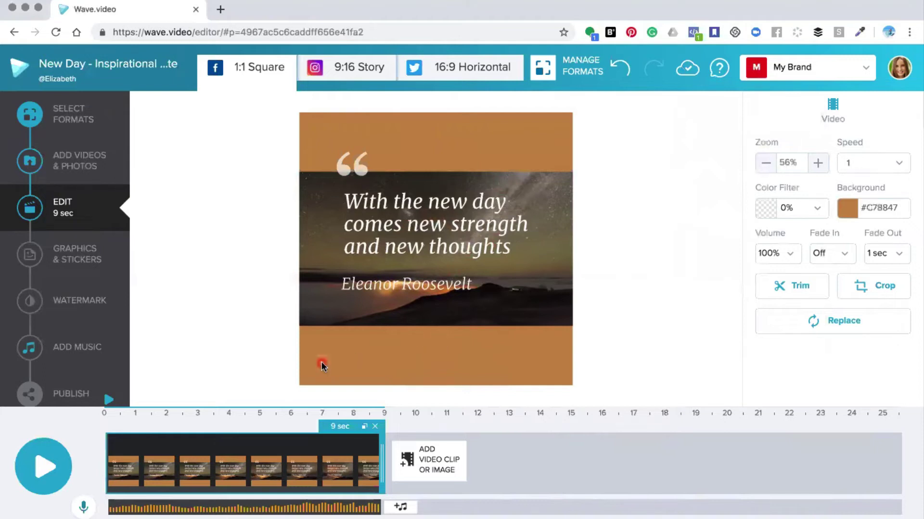
click(43, 470)
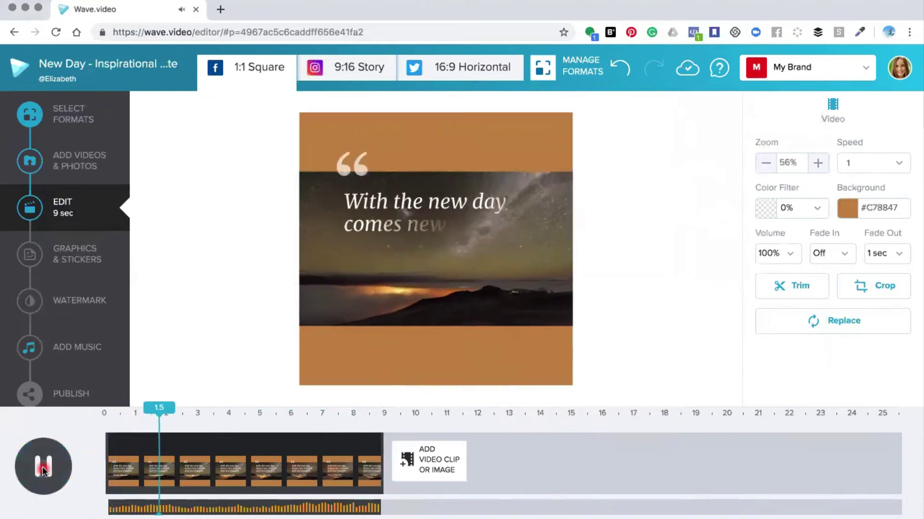
click(44, 469)
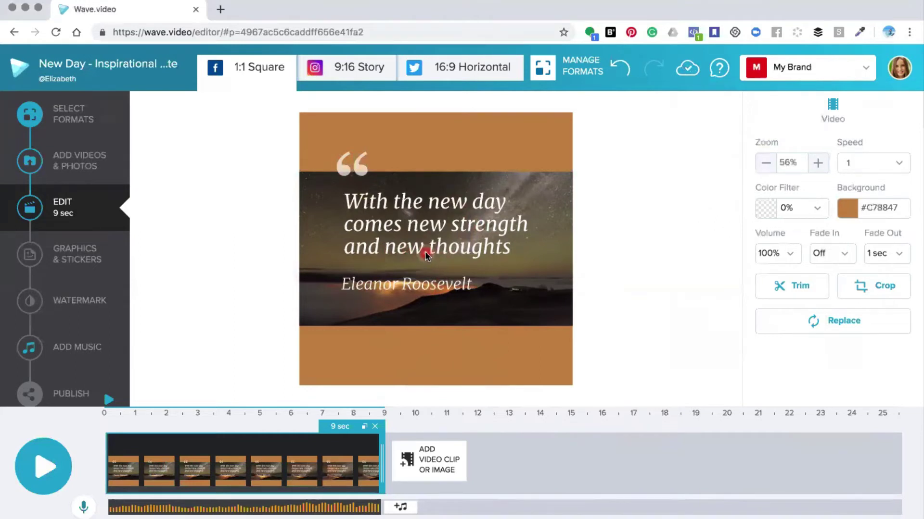
- Center the quote mark, shrink it to size 80, and raise it into the top band
click(350, 166)
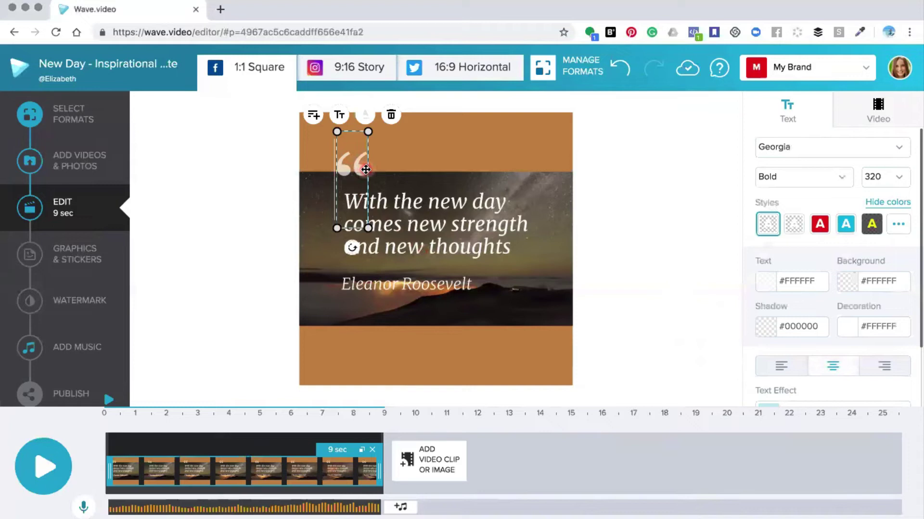
drag(366, 169, 451, 156)
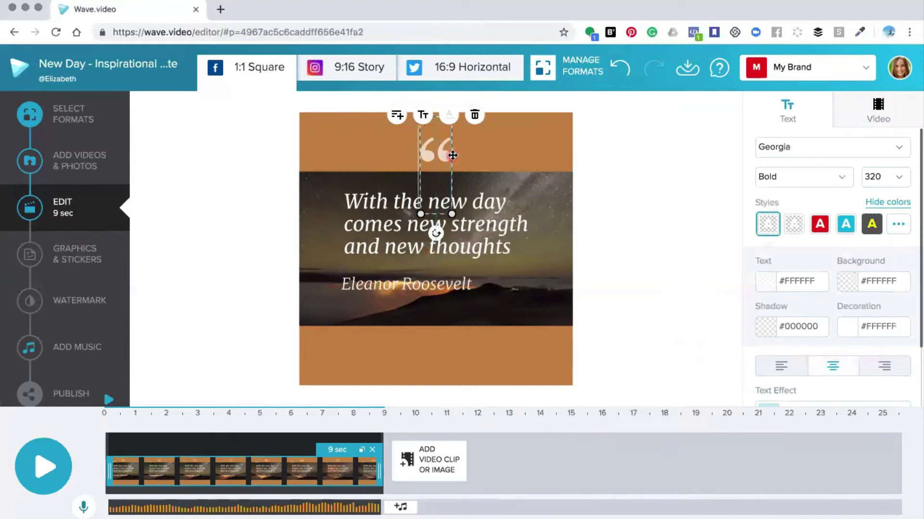
click(440, 154)
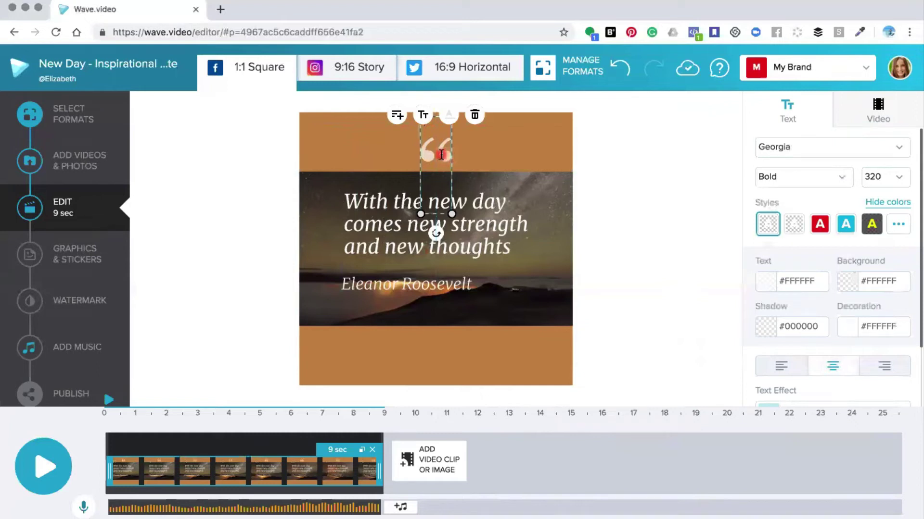
click(901, 178)
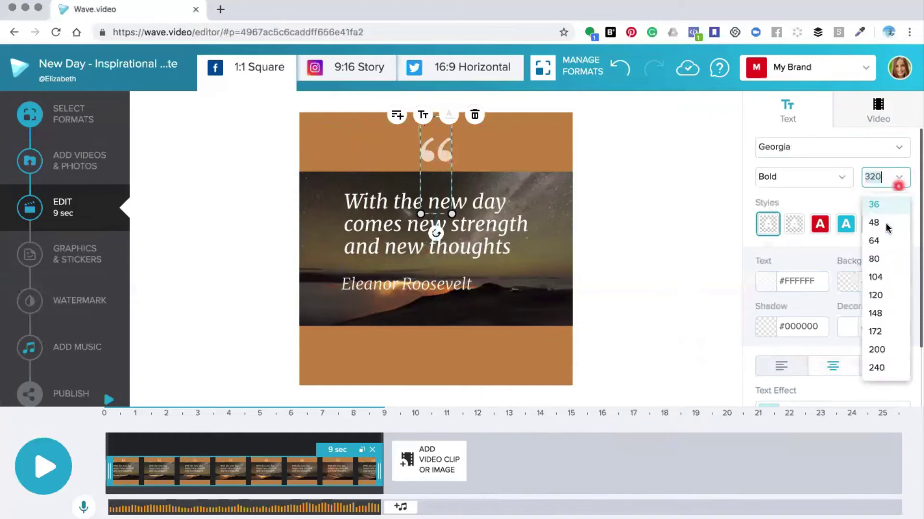
click(880, 260)
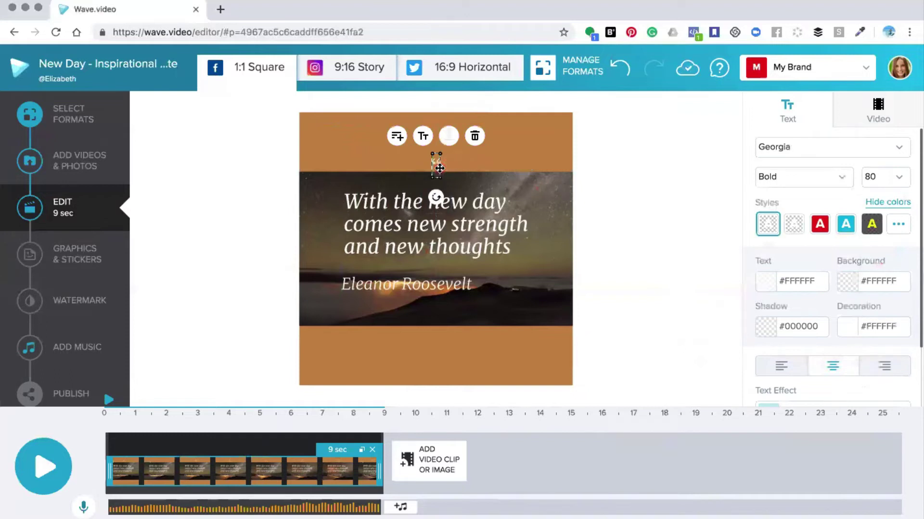
drag(441, 168, 440, 146)
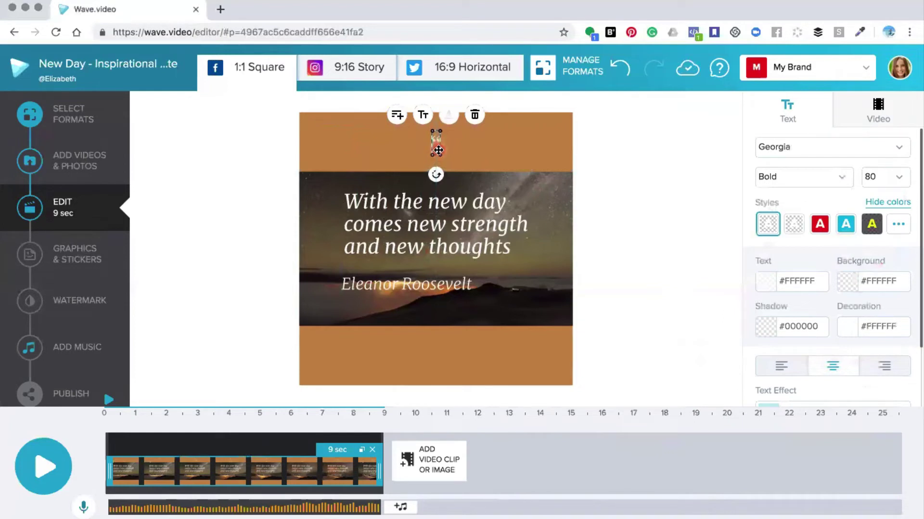
- Turn the subtitle placeholder into a size-240 quotation mark left of the quote's first line
click(397, 116)
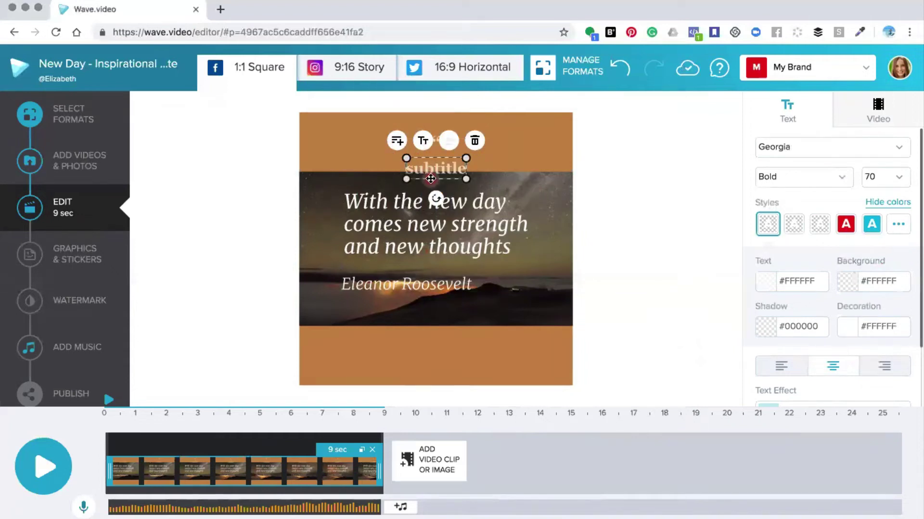
drag(431, 181, 337, 202)
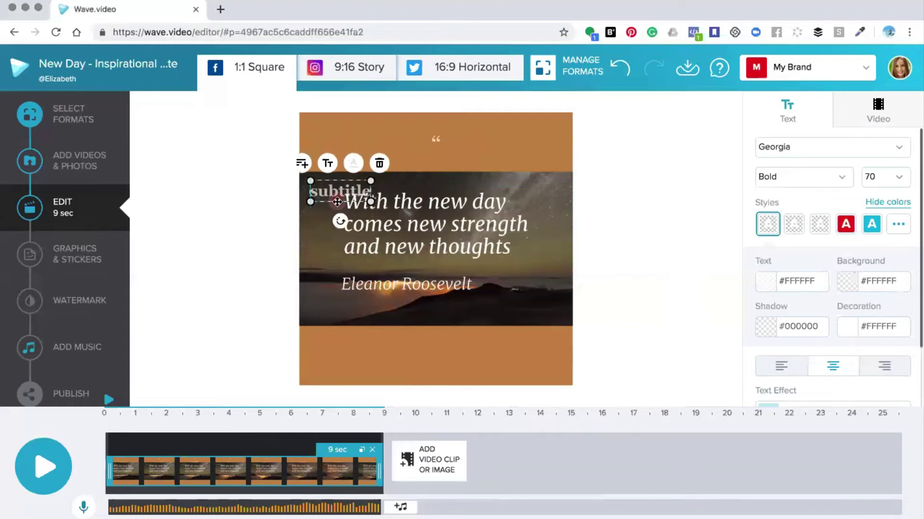
click(436, 139)
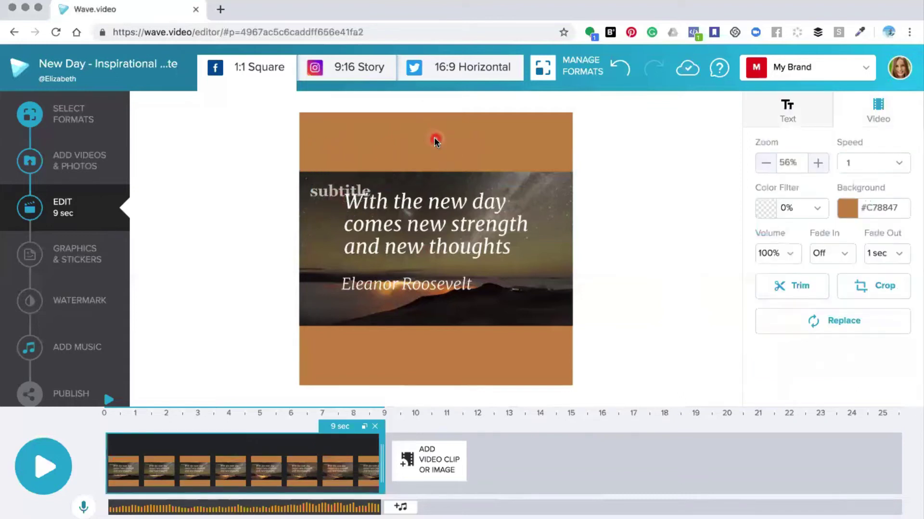
click(435, 140)
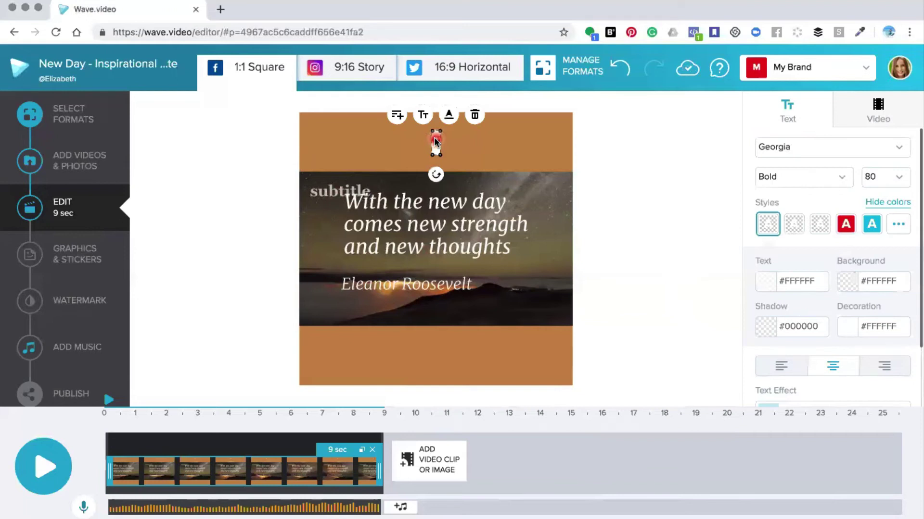
click(323, 193)
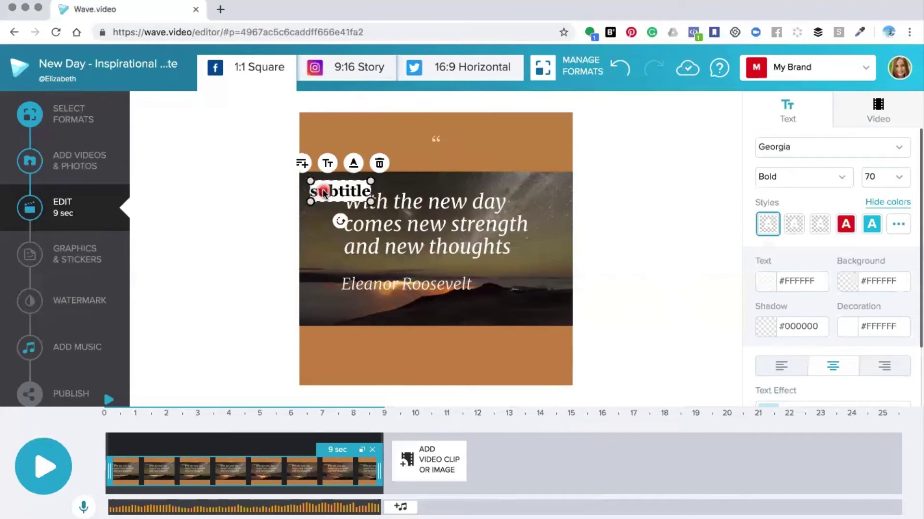
key(BackSpace)
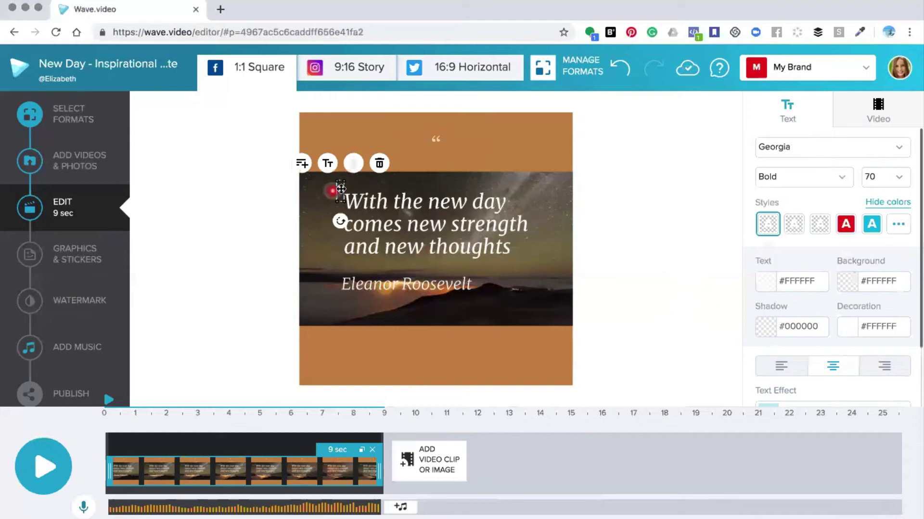
click(895, 178)
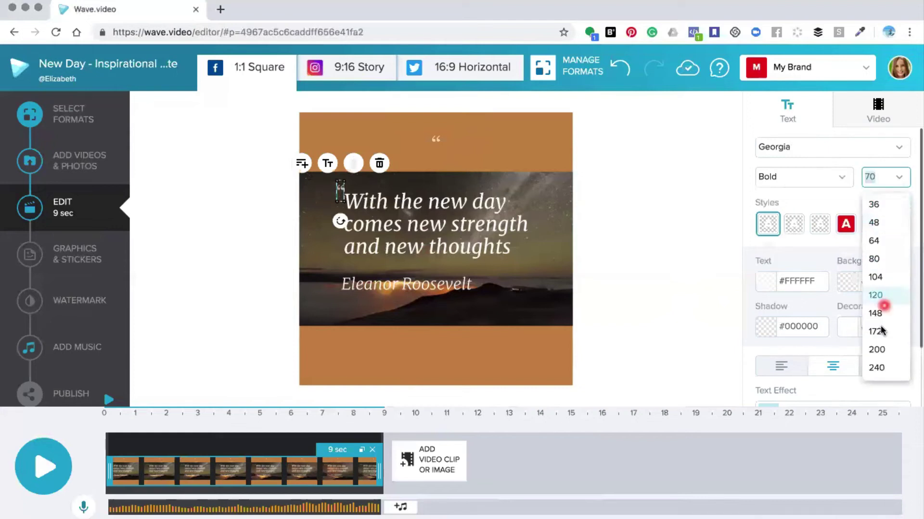
click(876, 369)
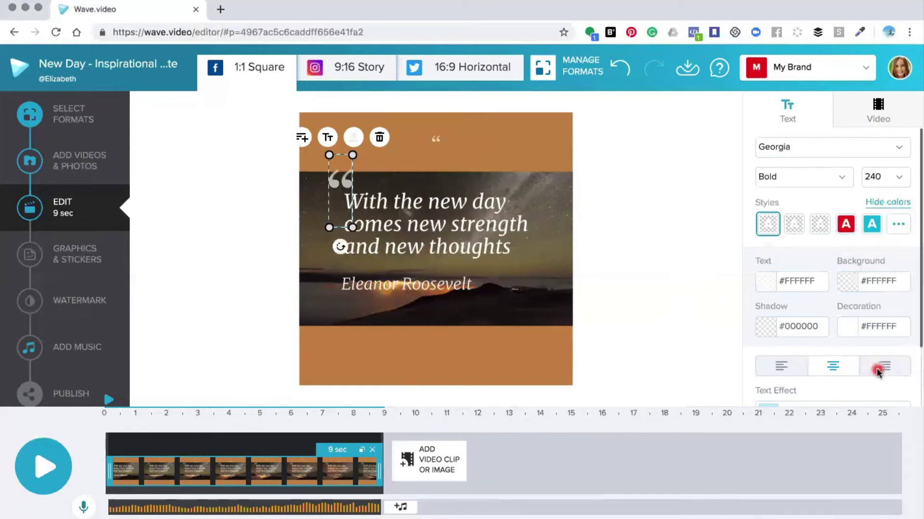
drag(350, 201, 336, 212)
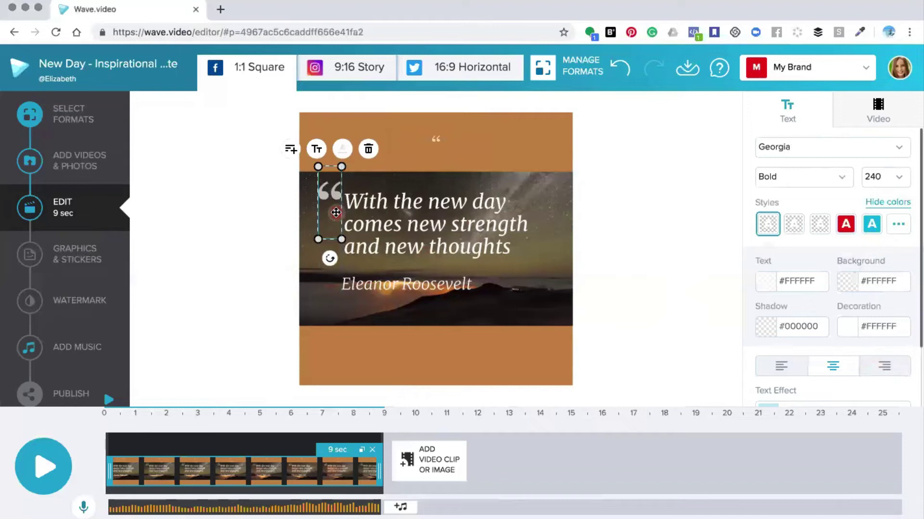
- Type 'Quote of the day' into the top band text and set it in Merriweather
click(435, 140)
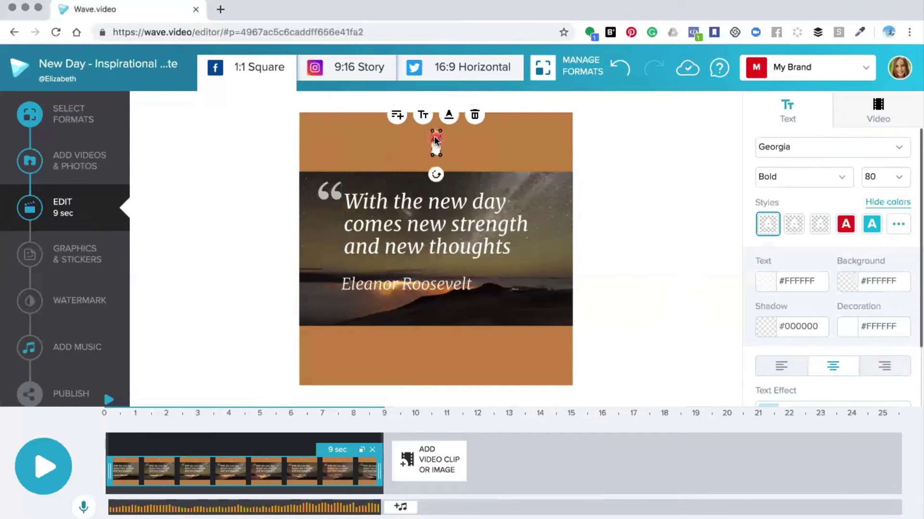
text(Quo)
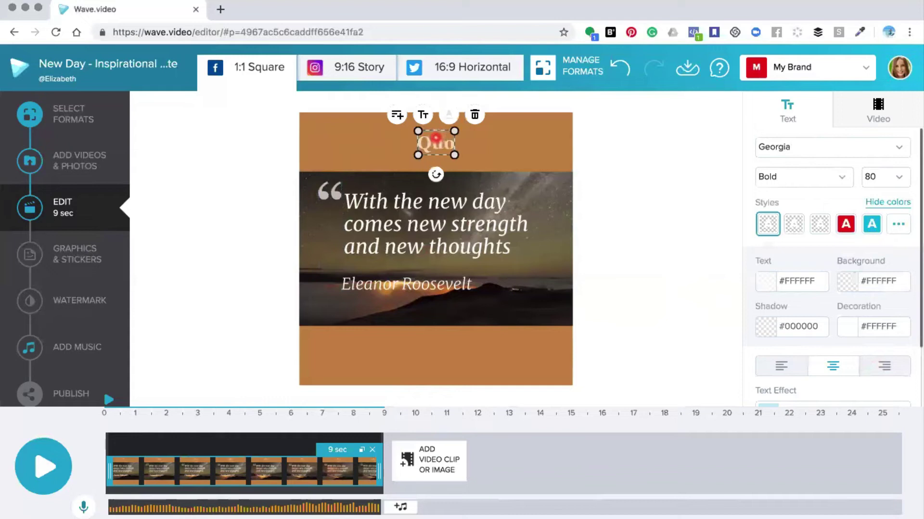
text(te of the day)
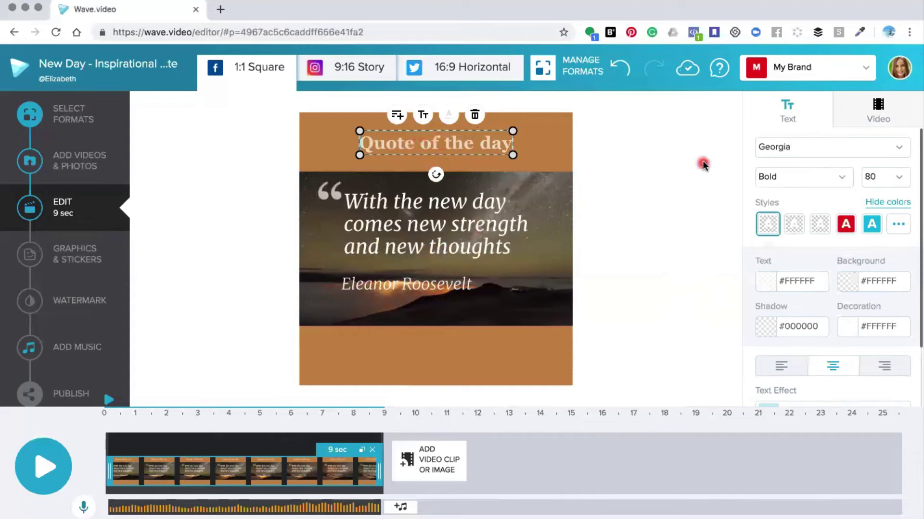
click(786, 151)
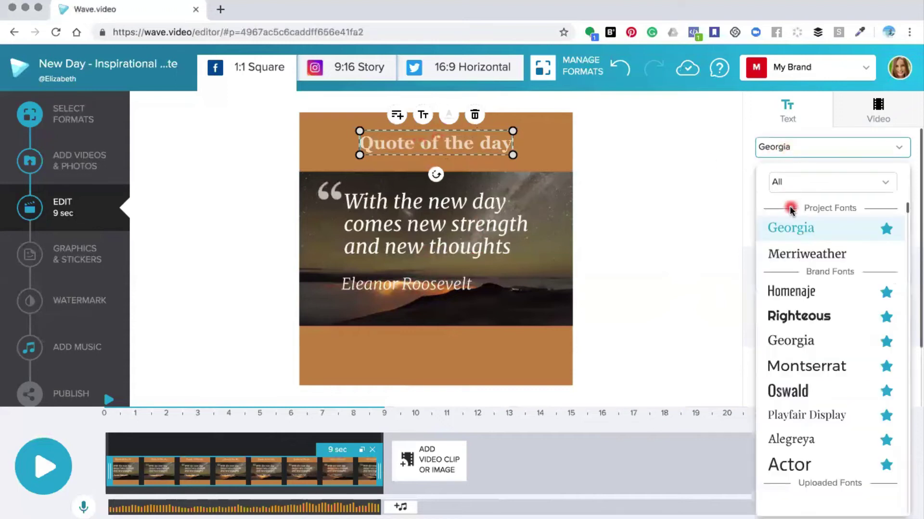
click(794, 257)
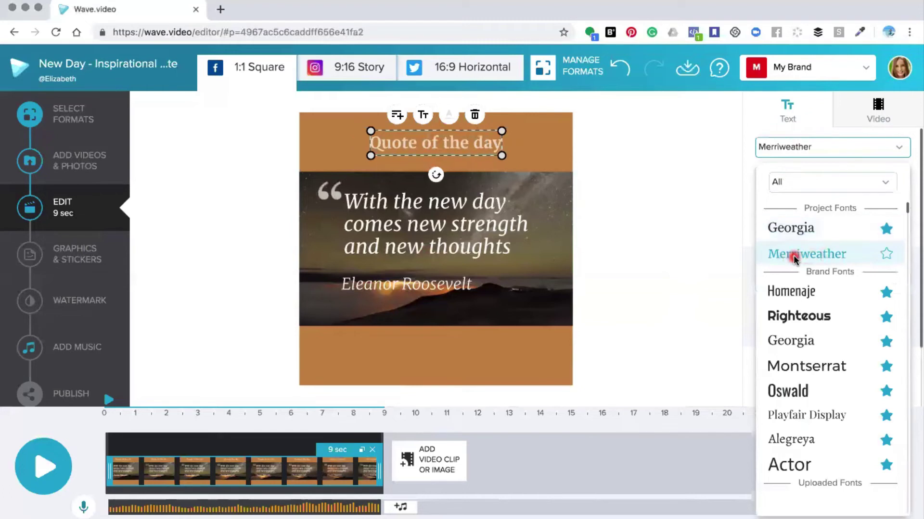
click(430, 284)
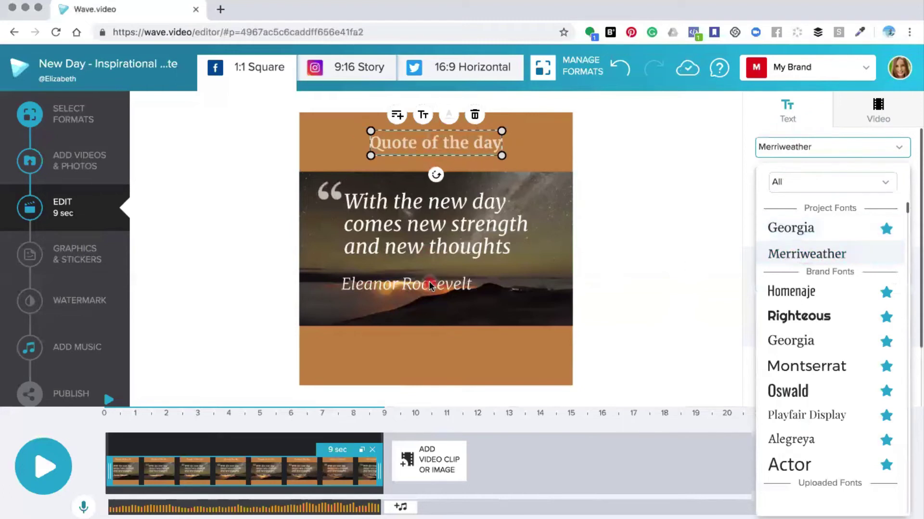
click(425, 285)
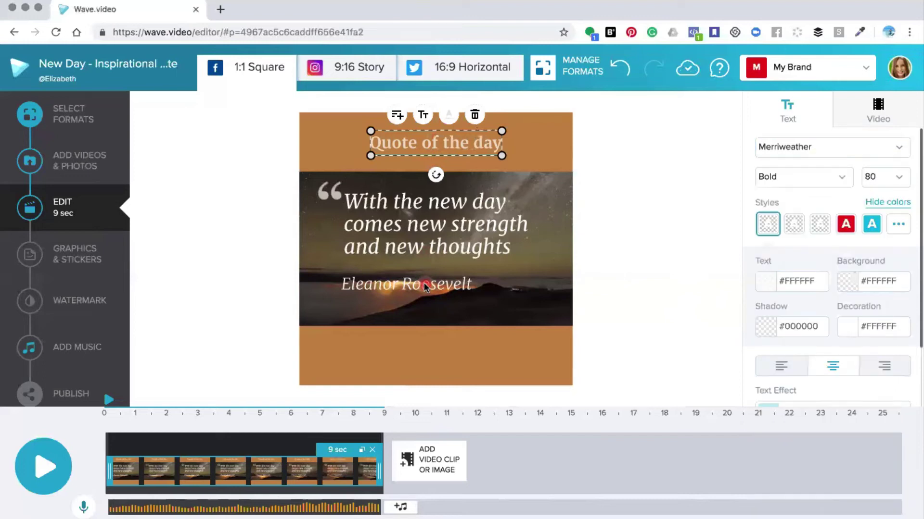
- Give the title the second text style with Light Italic weight
click(423, 284)
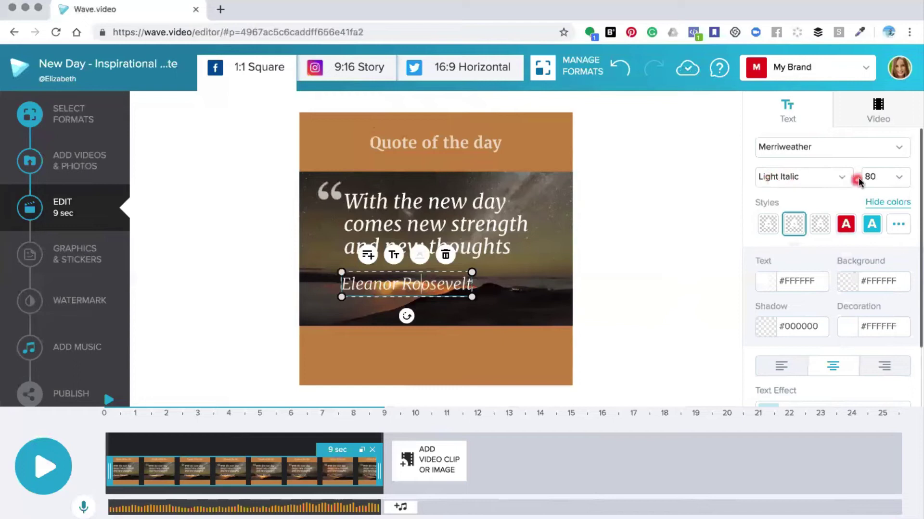
click(794, 223)
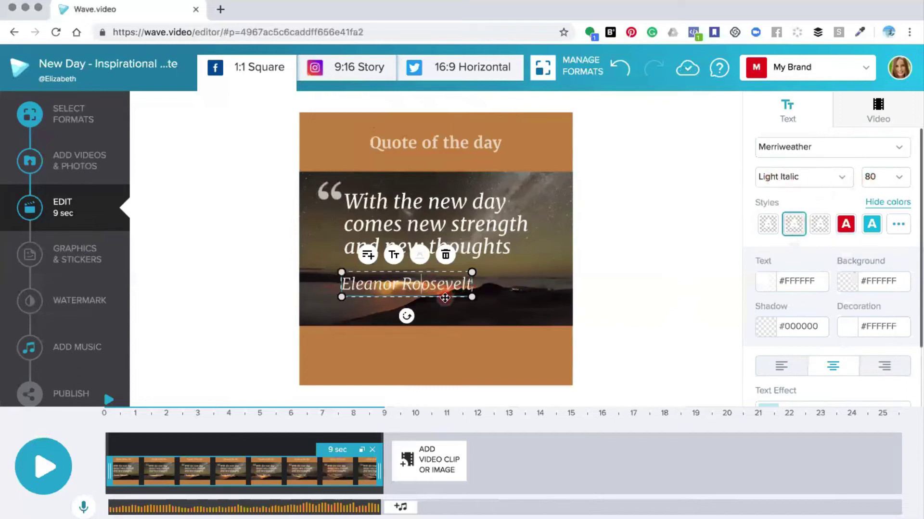
click(458, 135)
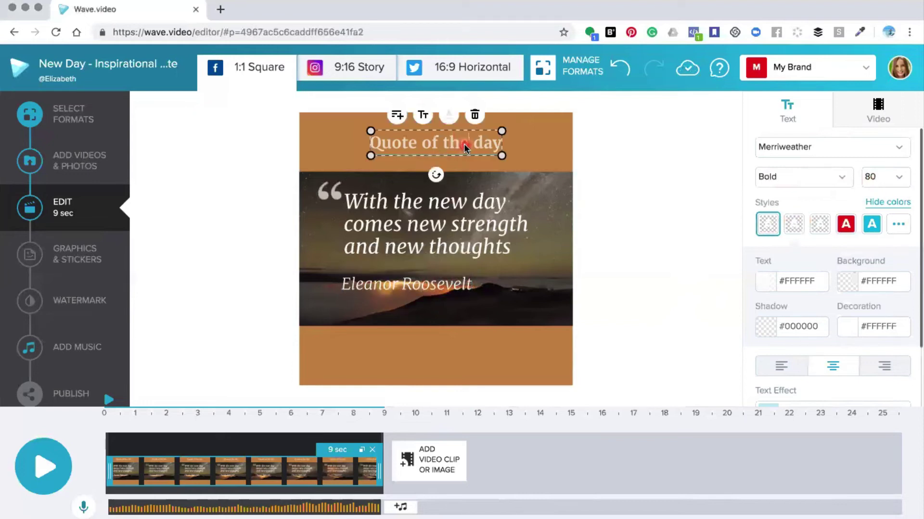
click(794, 224)
click(791, 186)
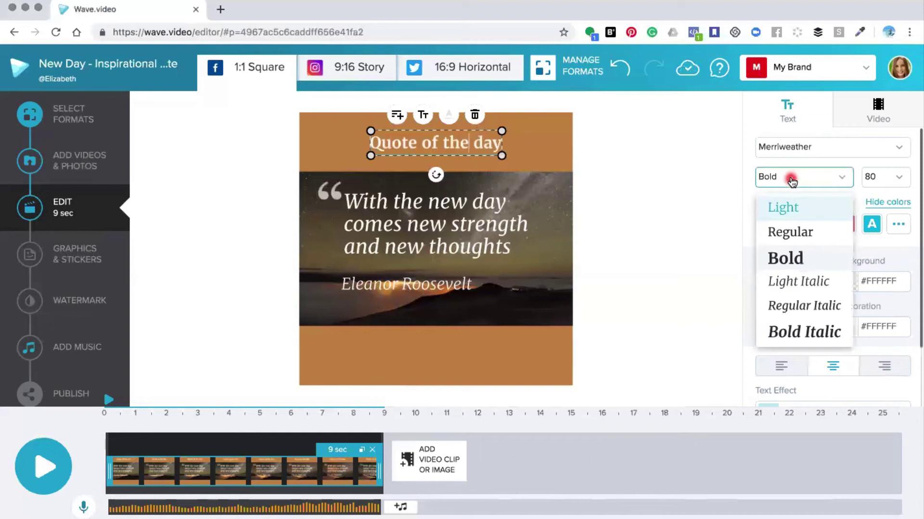
click(790, 282)
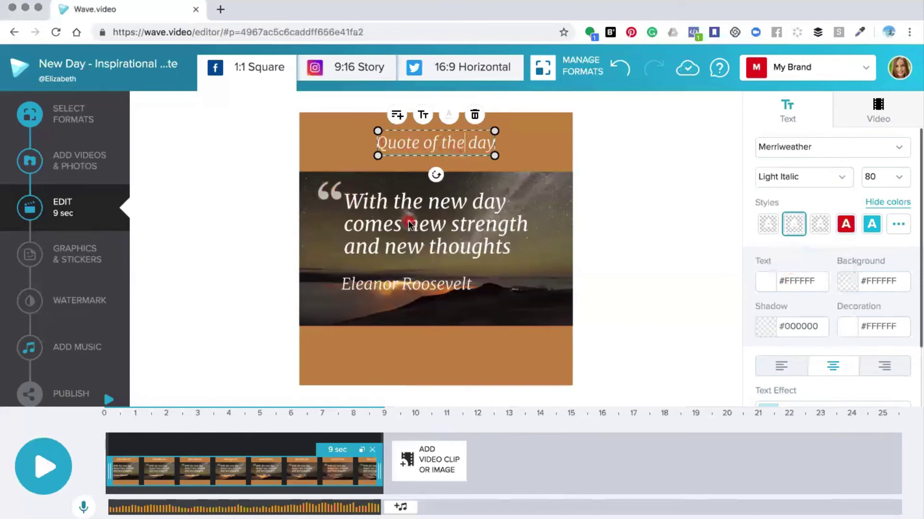
- Drop the author name into the bottom band, lower the quote to centre, and preview
click(418, 291)
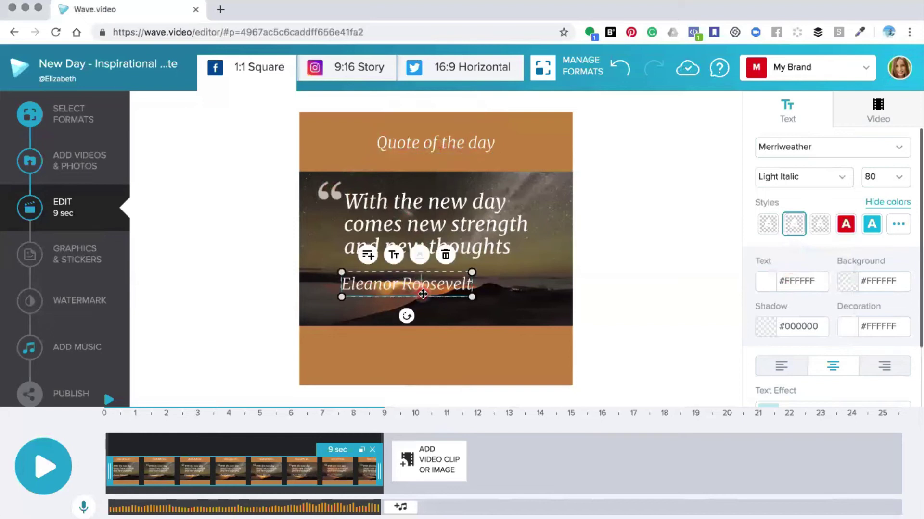
drag(423, 294, 455, 365)
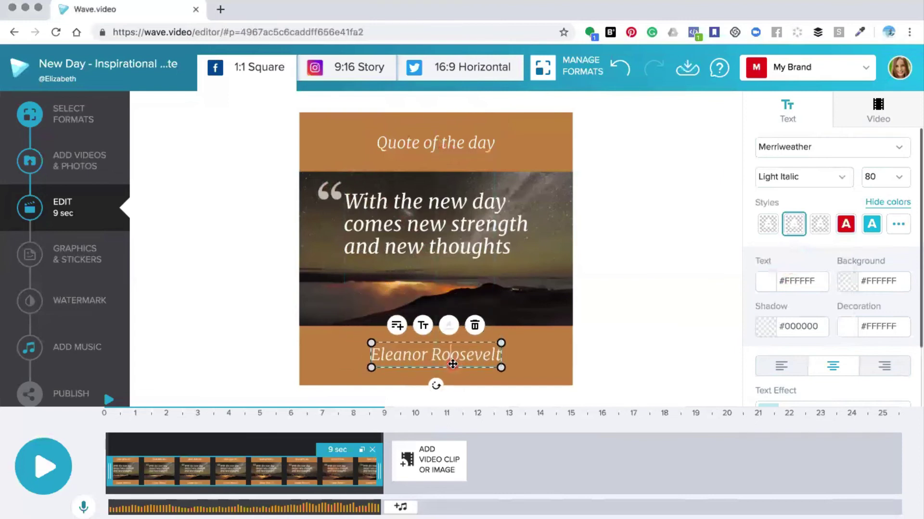
click(423, 243)
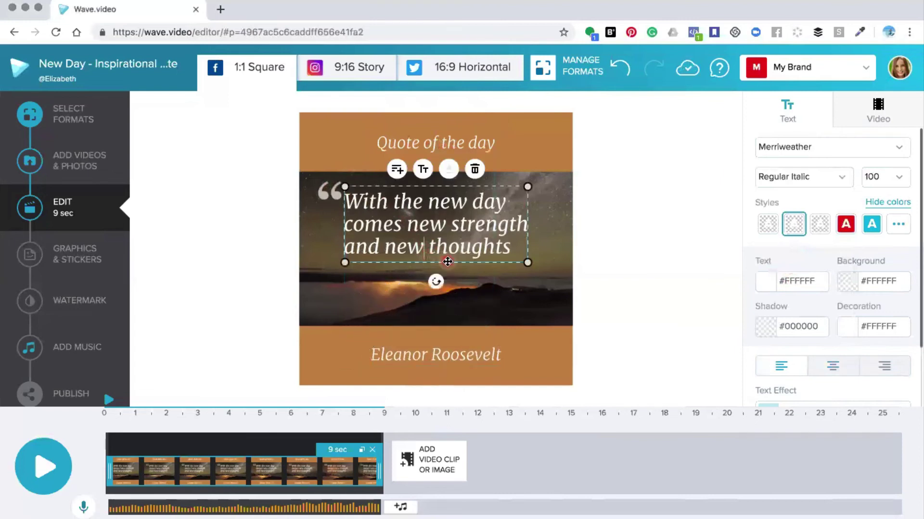
drag(448, 262, 450, 290)
click(41, 470)
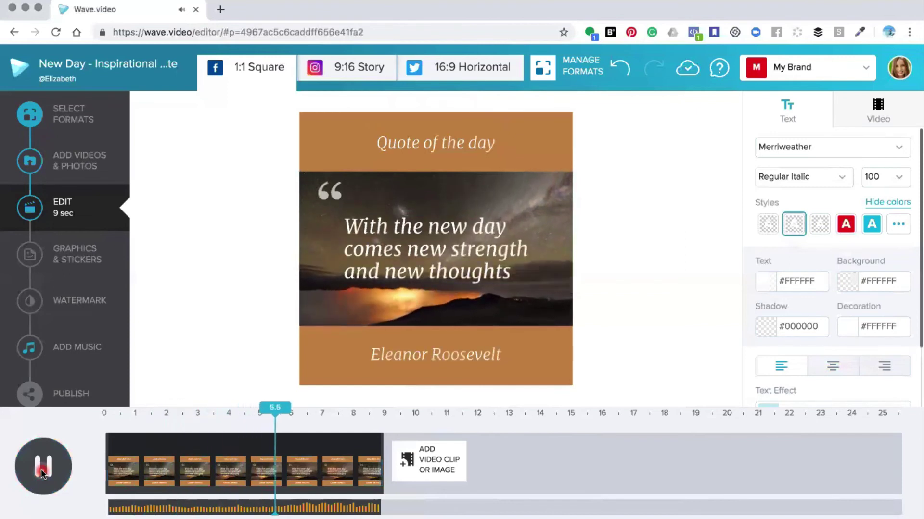
- Pause the preview and bring up the Graphics & Stickers library
click(43, 474)
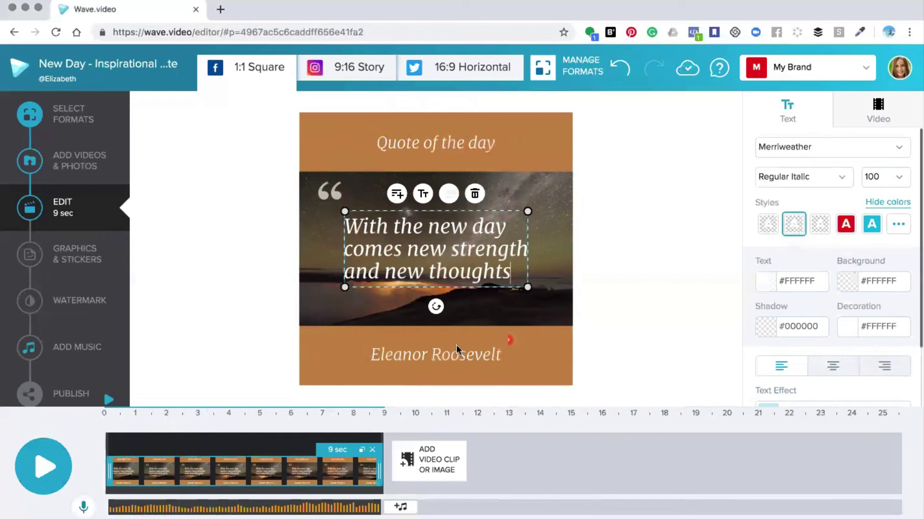
click(367, 361)
click(65, 262)
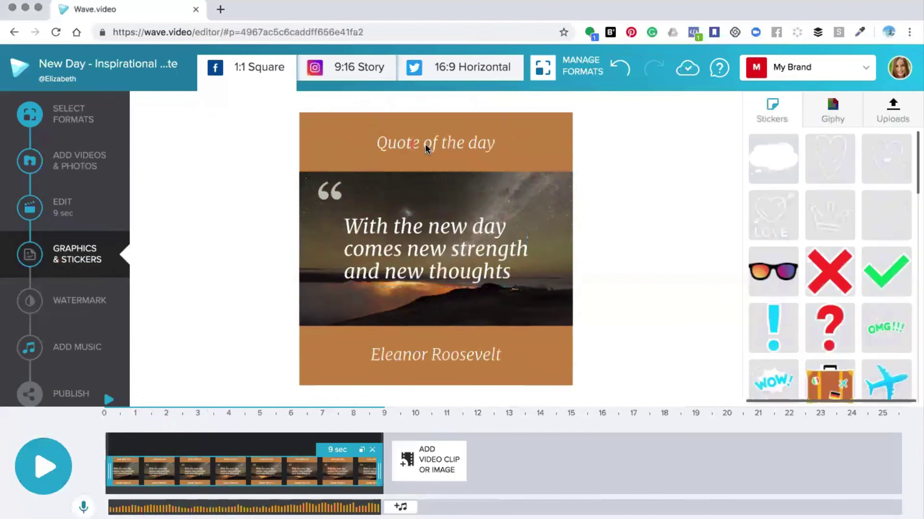
click(78, 335)
- Go to Publish and choose Download Video for the square quote video
click(67, 393)
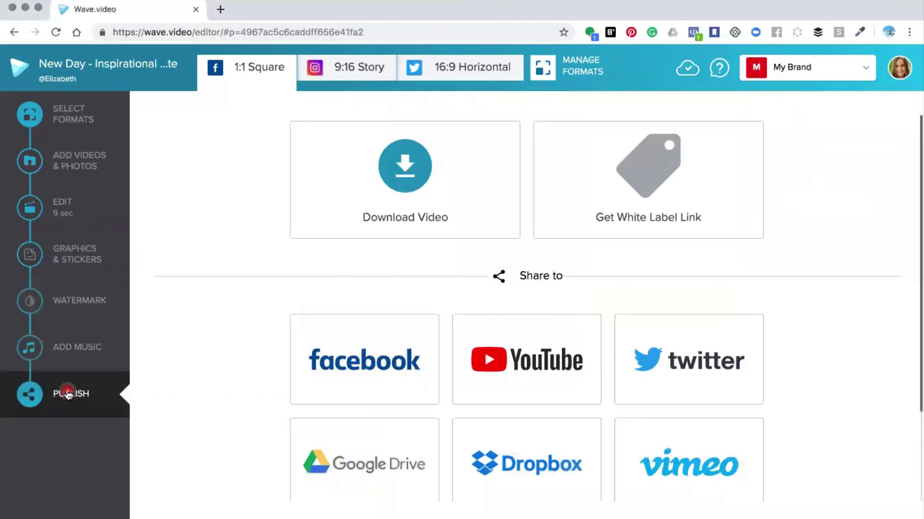
click(398, 179)
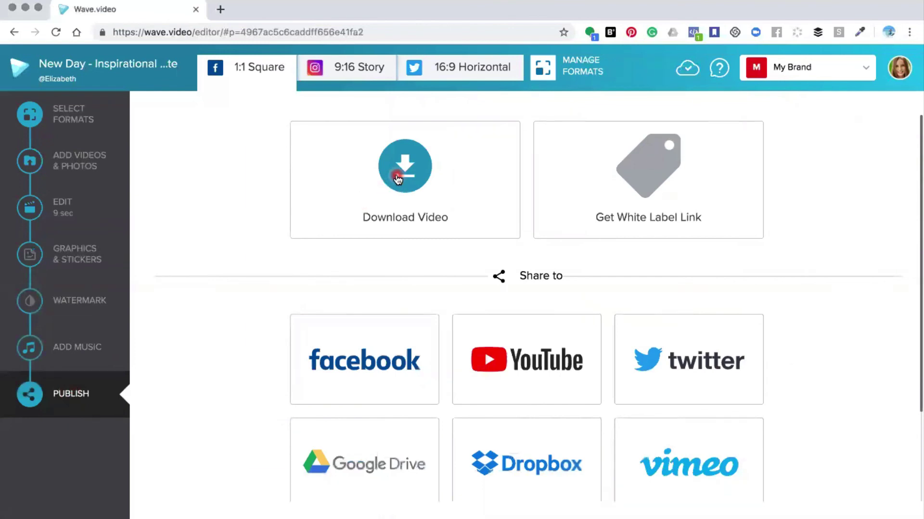